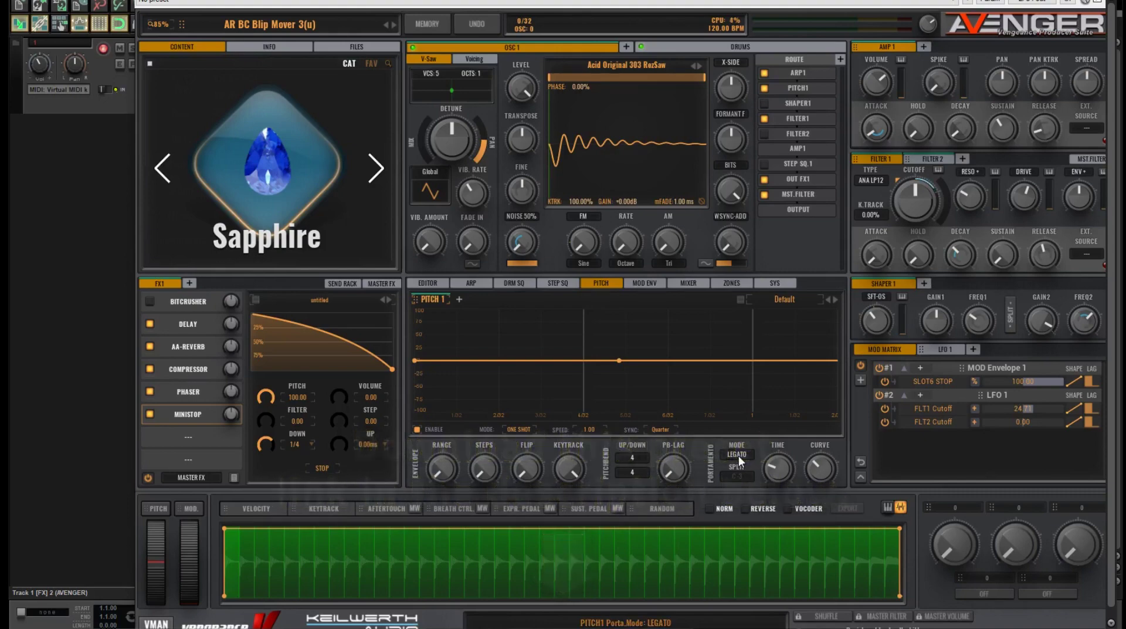
Open the wave browser from oscillator 1's 'Acid Original 303 RezSaw' waveform name.
{"action": "left_click", "coordinate": [628, 65]}
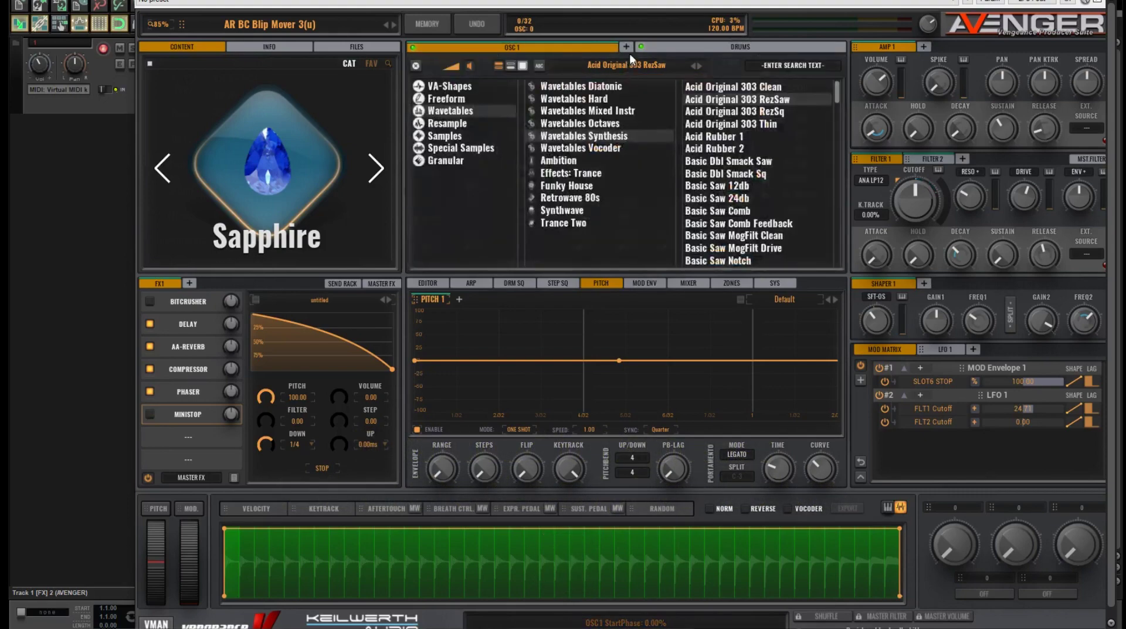
Load the Basic Shapes Saw into oscillator 1 and enable the MiniStop effect in FX1.
{"action": "left_click", "coordinate": [471, 87]}
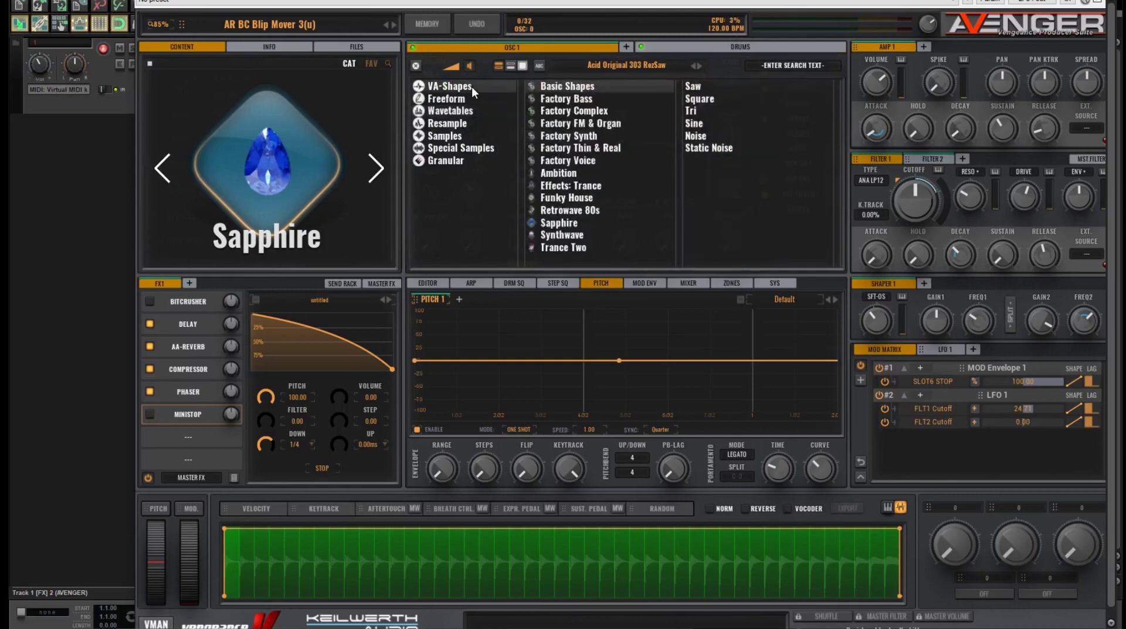
{"action": "left_click", "coordinate": [694, 86]}
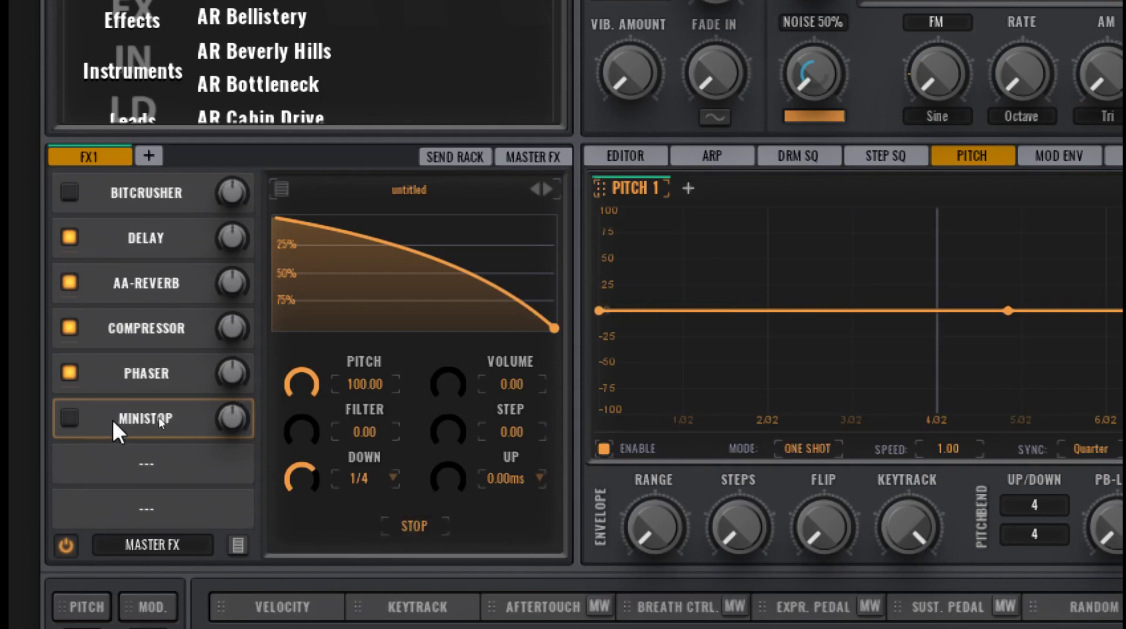
{"action": "left_click", "coordinate": [69, 418]}
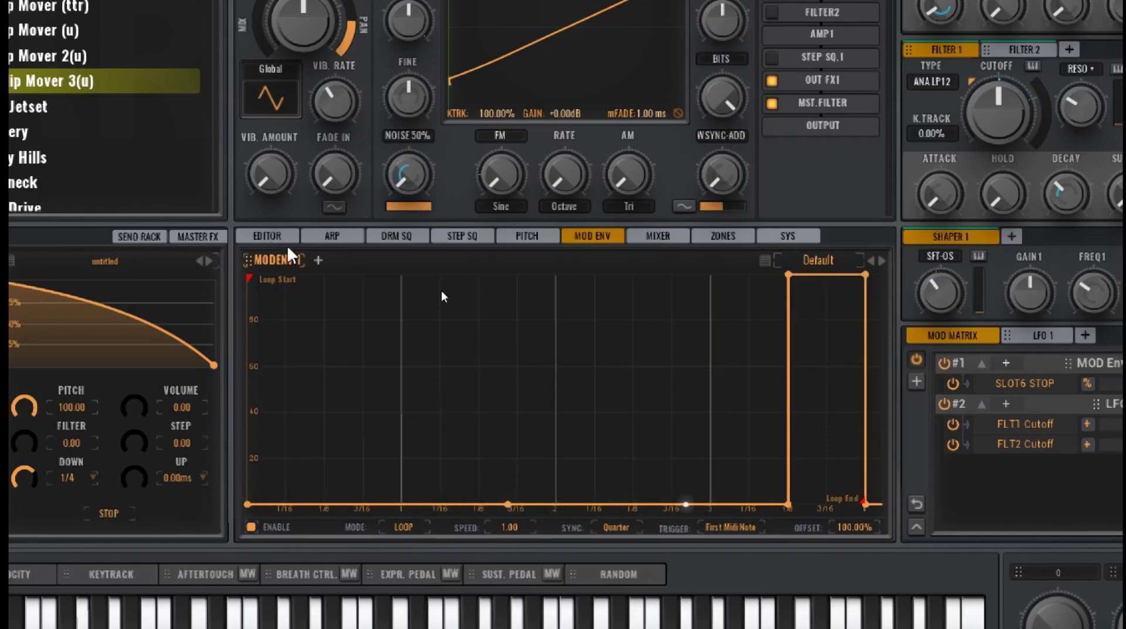
Add MODENV 2, starting at zero, with a steep, curved rise to full near its end.
{"action": "left_click", "coordinate": [318, 260]}
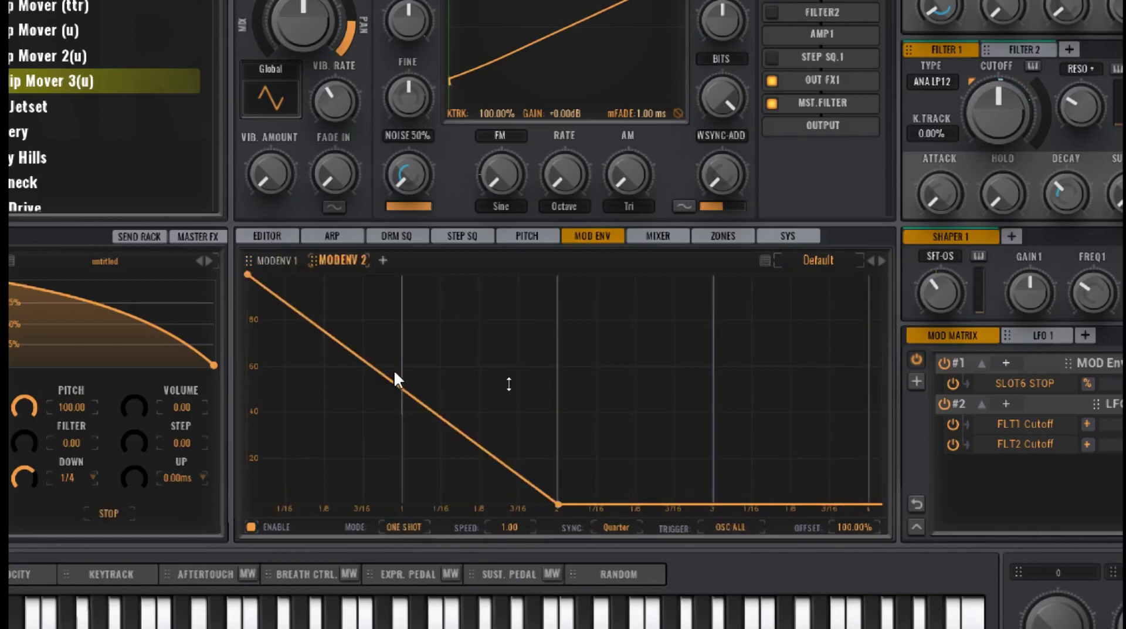
{"action": "left_click_drag", "start_coordinate": [248, 275], "coordinate": [247, 505]}
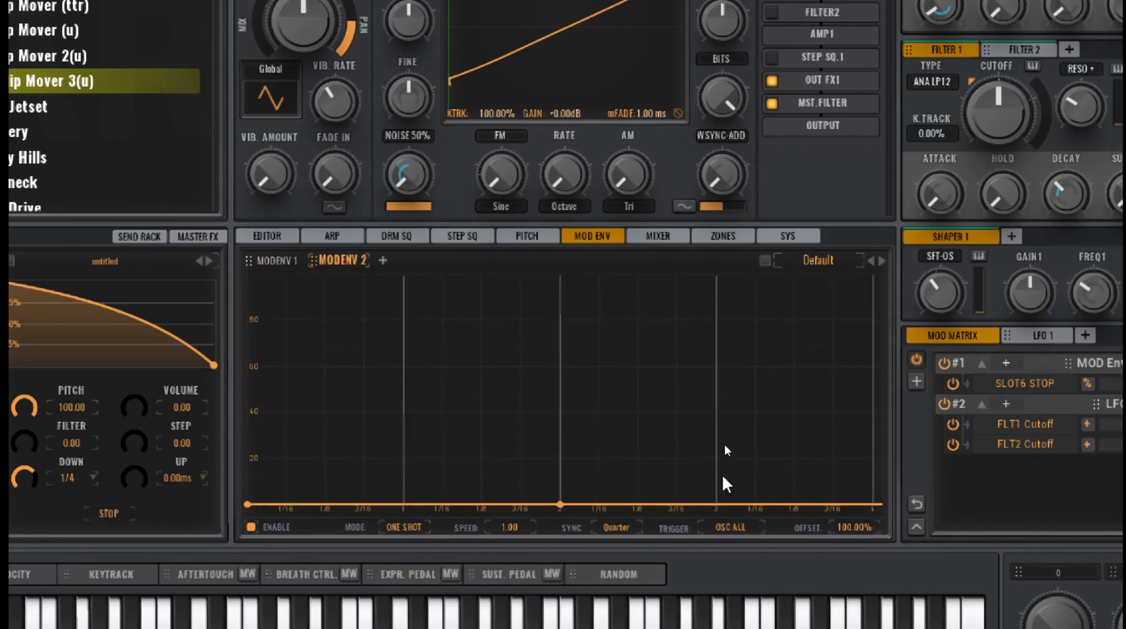
{"action": "double_click", "coordinate": [703, 504]}
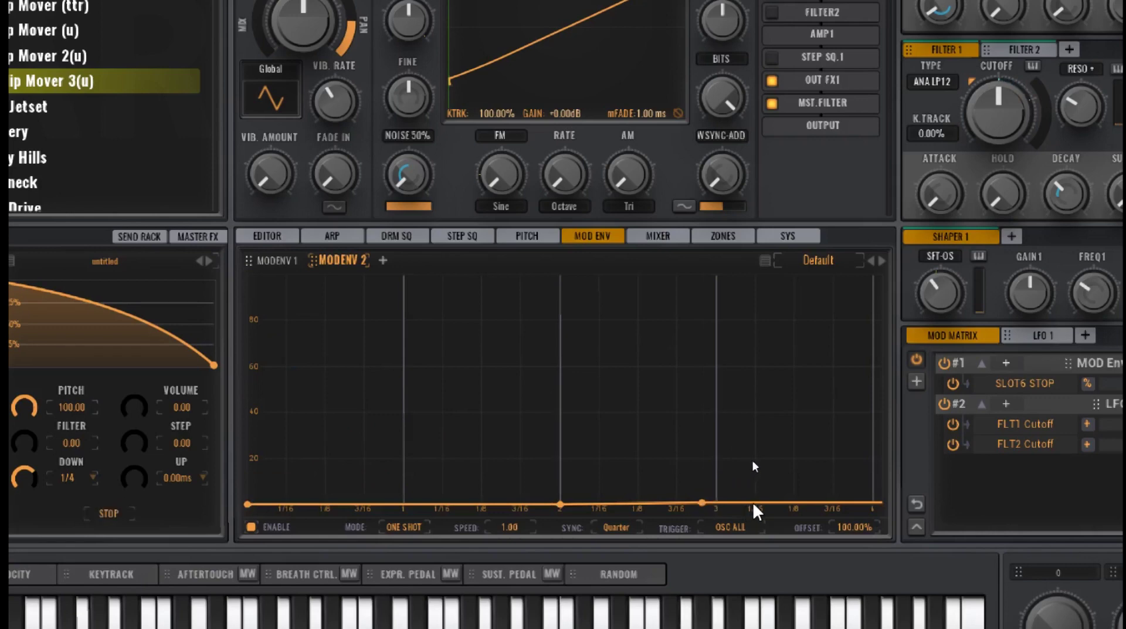
{"action": "double_click", "coordinate": [755, 500]}
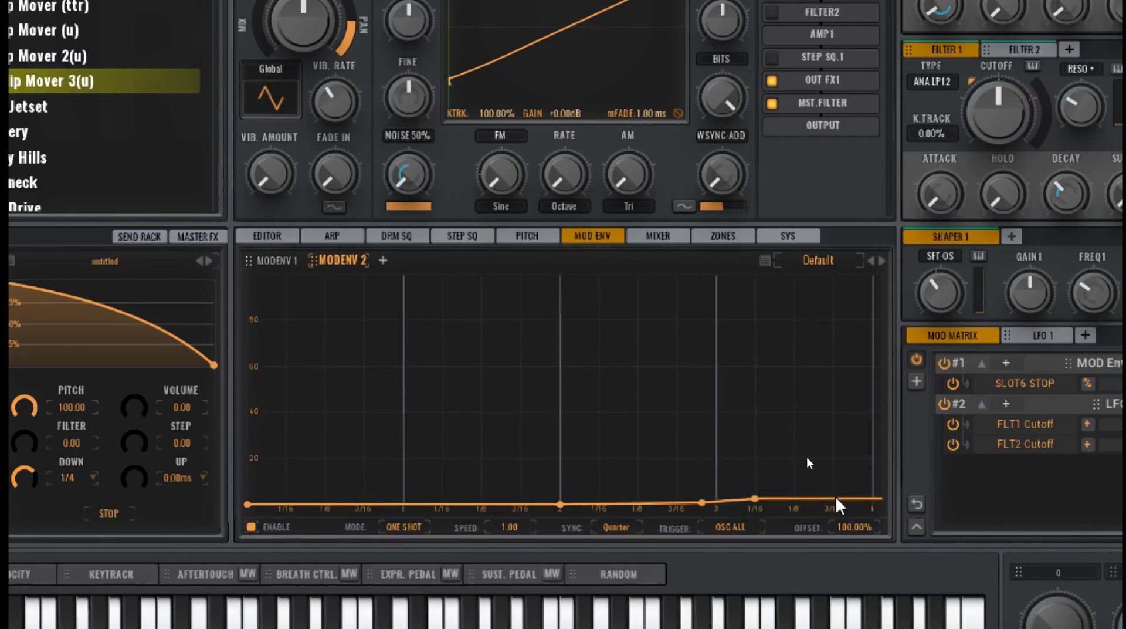
{"action": "left_click_drag", "start_coordinate": [839, 501], "coordinate": [789, 274]}
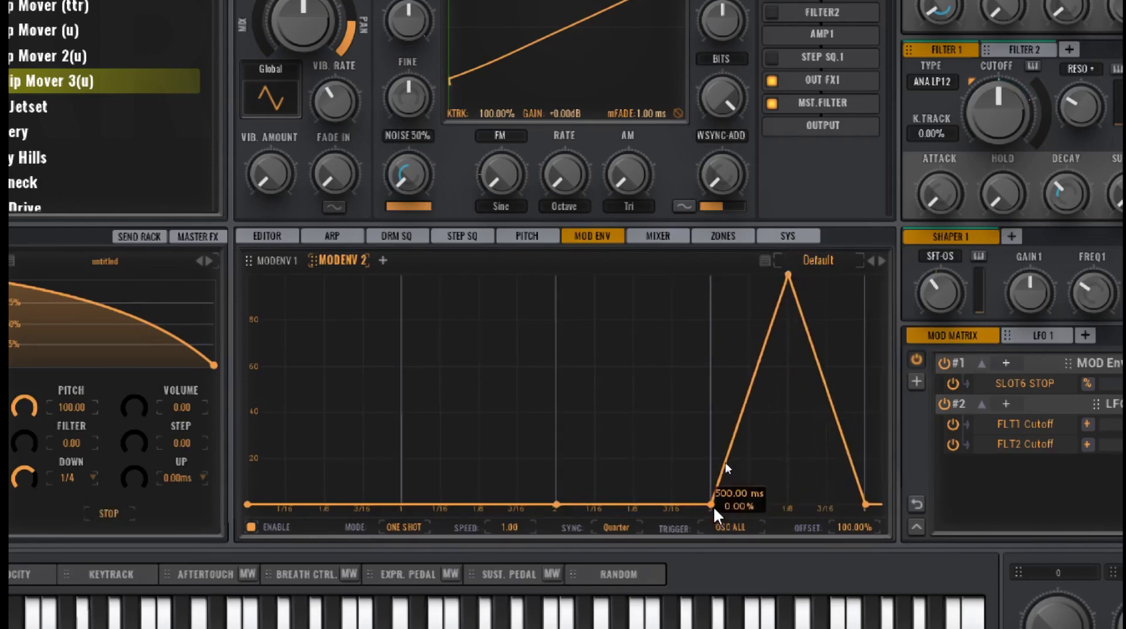
{"action": "left_click_drag", "start_coordinate": [714, 505], "coordinate": [769, 464]}
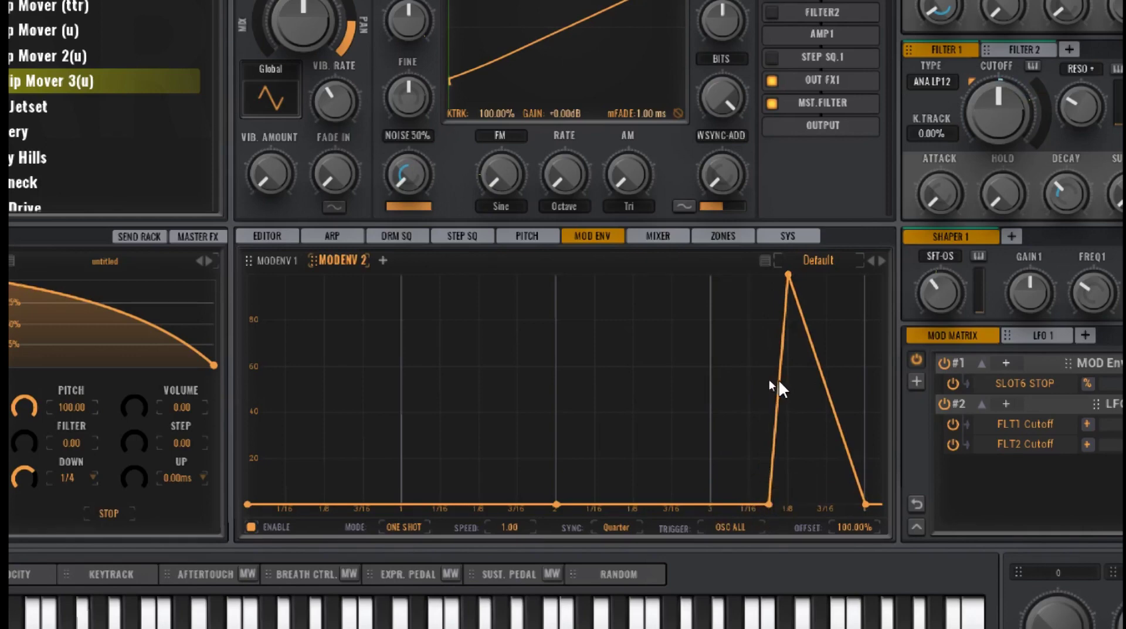
{"action": "left_click_drag", "start_coordinate": [780, 385], "coordinate": [864, 267]}
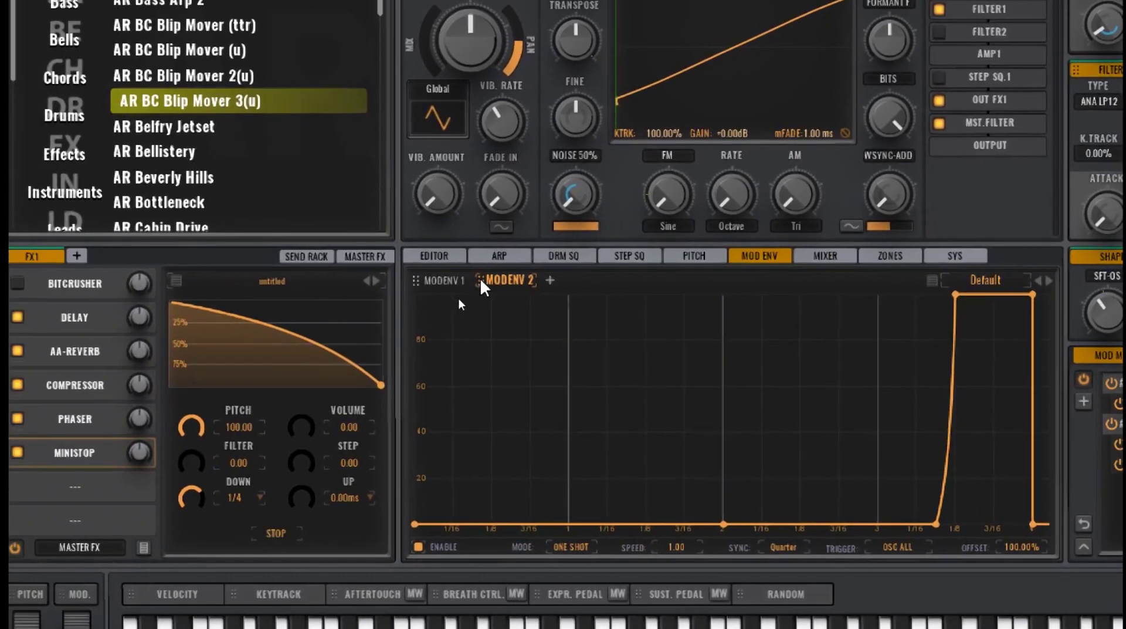
Route MODENV 2 to the MiniStop STOP control at an amount of 100.00.
{"action": "left_click_drag", "start_coordinate": [481, 281], "coordinate": [275, 532]}
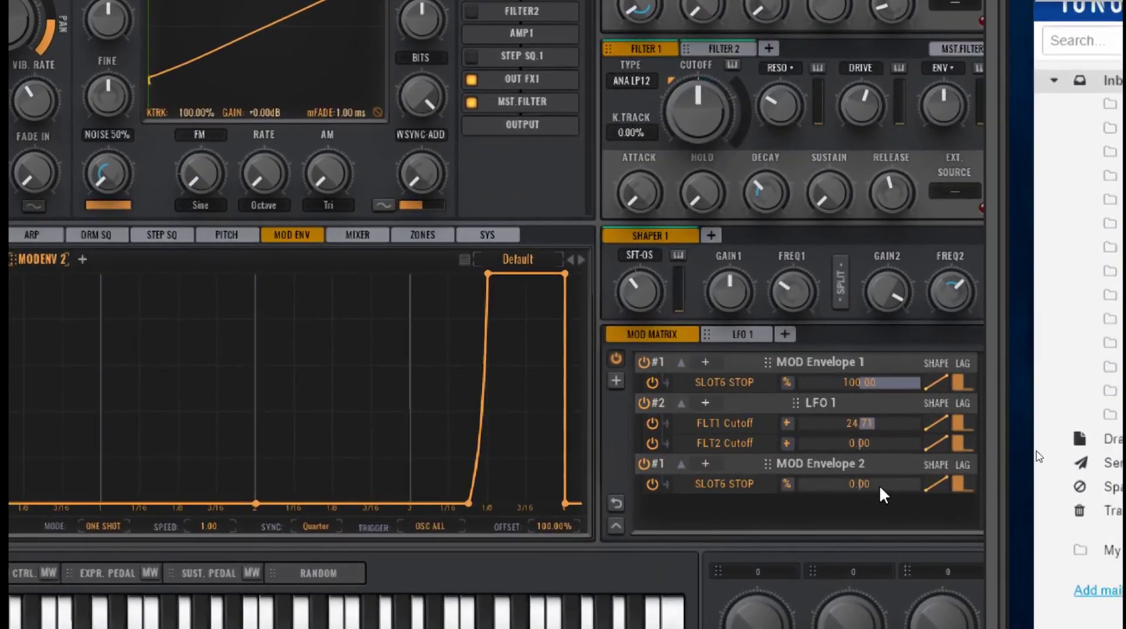
{"action": "left_click_drag", "start_coordinate": [878, 484], "coordinate": [922, 487]}
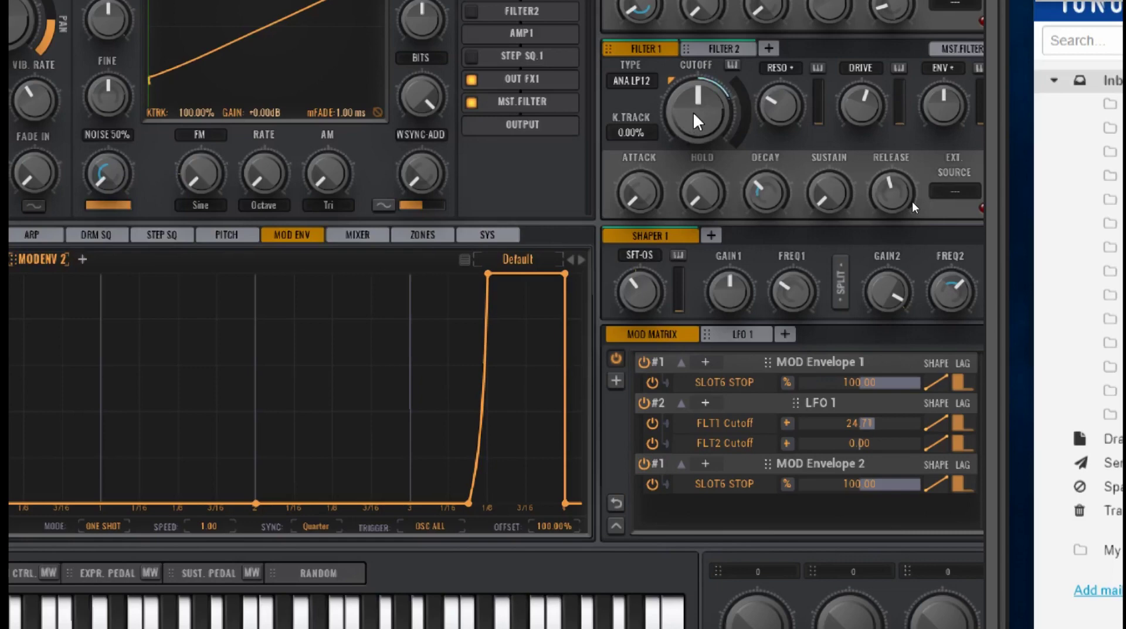
Compare by toggling envelope, MiniStop and LFO 1 routes, leaving MOD Envelope 2 bypassed and LFO 1 on.
{"action": "left_click", "coordinate": [644, 362]}
{"action": "left_click", "coordinate": [645, 463]}
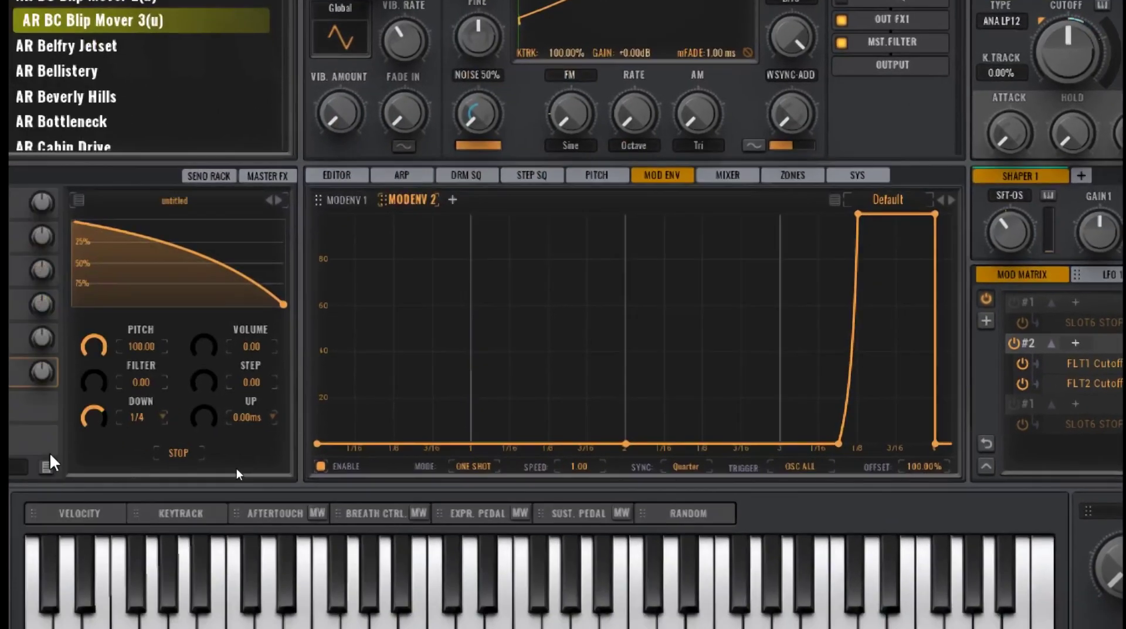
{"action": "left_click", "coordinate": [41, 379]}
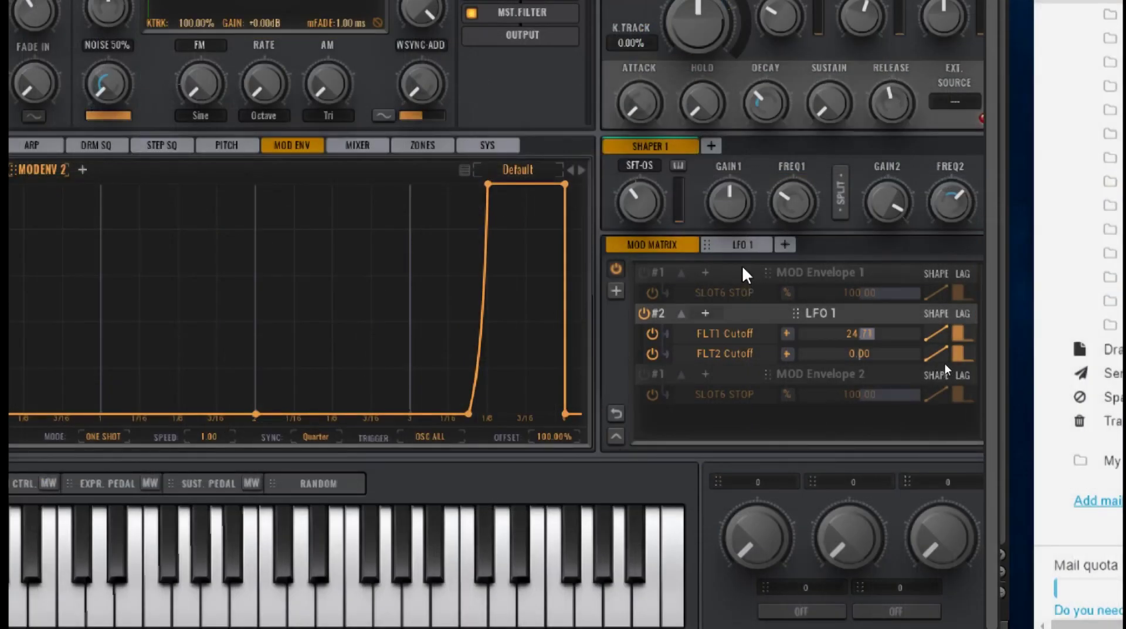
{"action": "left_click", "coordinate": [644, 313]}
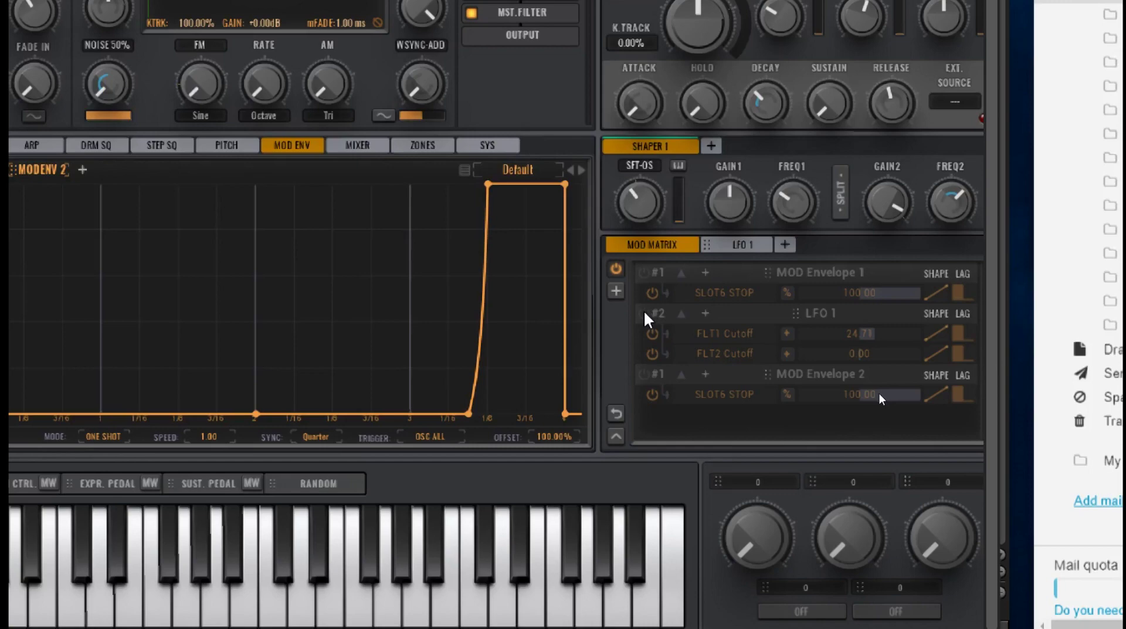
{"action": "left_click", "coordinate": [644, 312]}
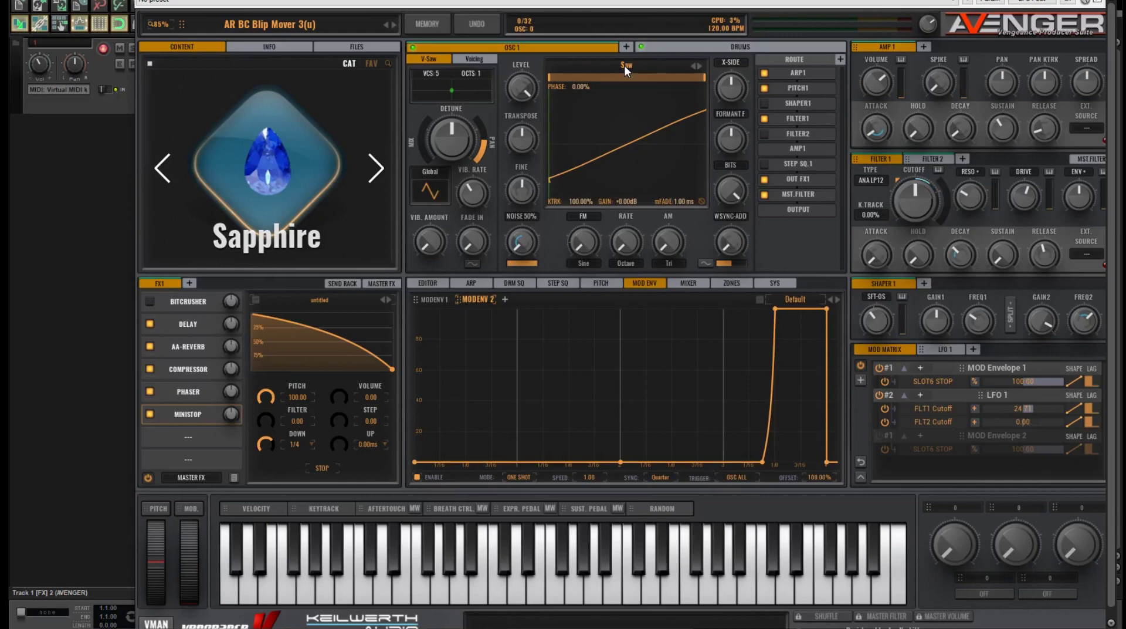
Try the Sine Pitch Traveller and Saw Overtone 1 Cycle wavetables on oscillator 1.
{"action": "left_click", "coordinate": [624, 65]}
{"action": "type", "text": "sin"}
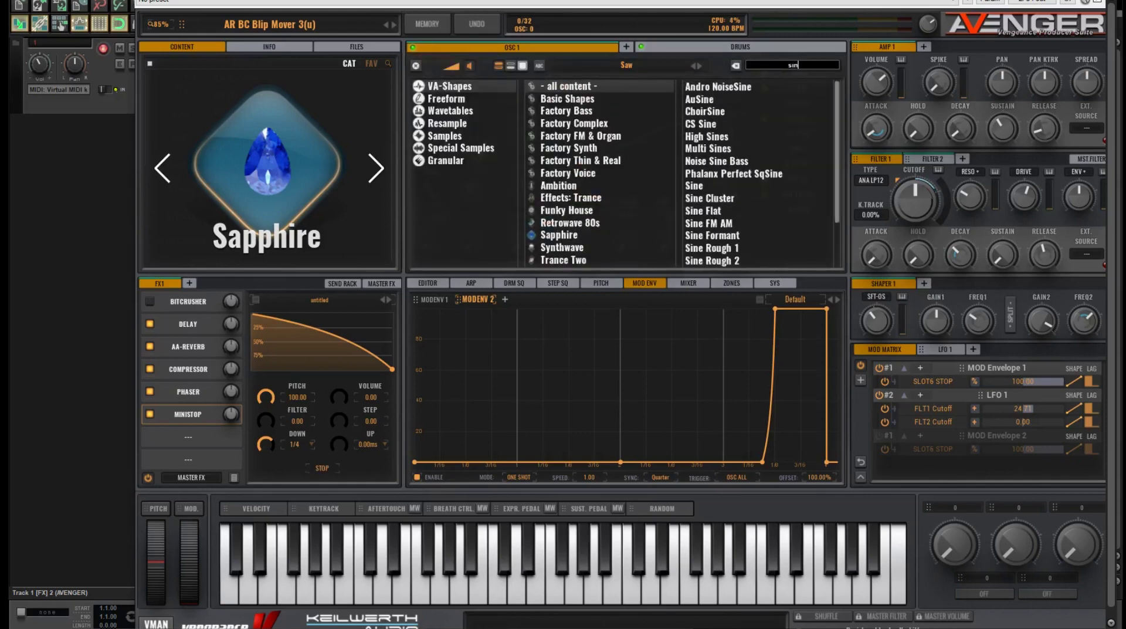
{"action": "type", "text": "e pitch"}
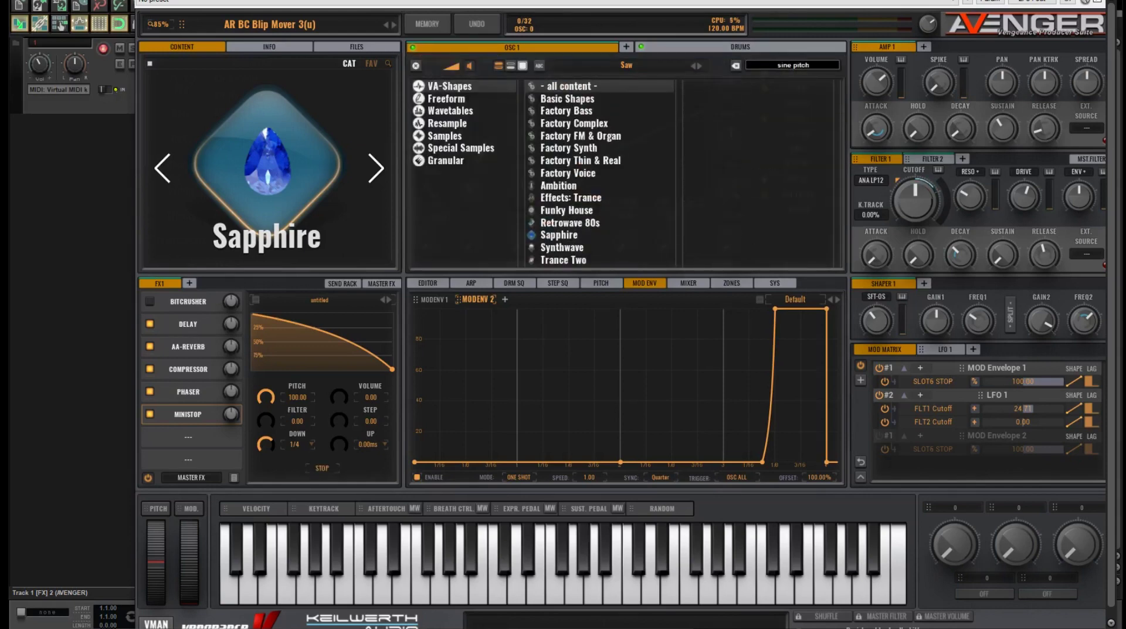
{"action": "left_click", "coordinate": [474, 110]}
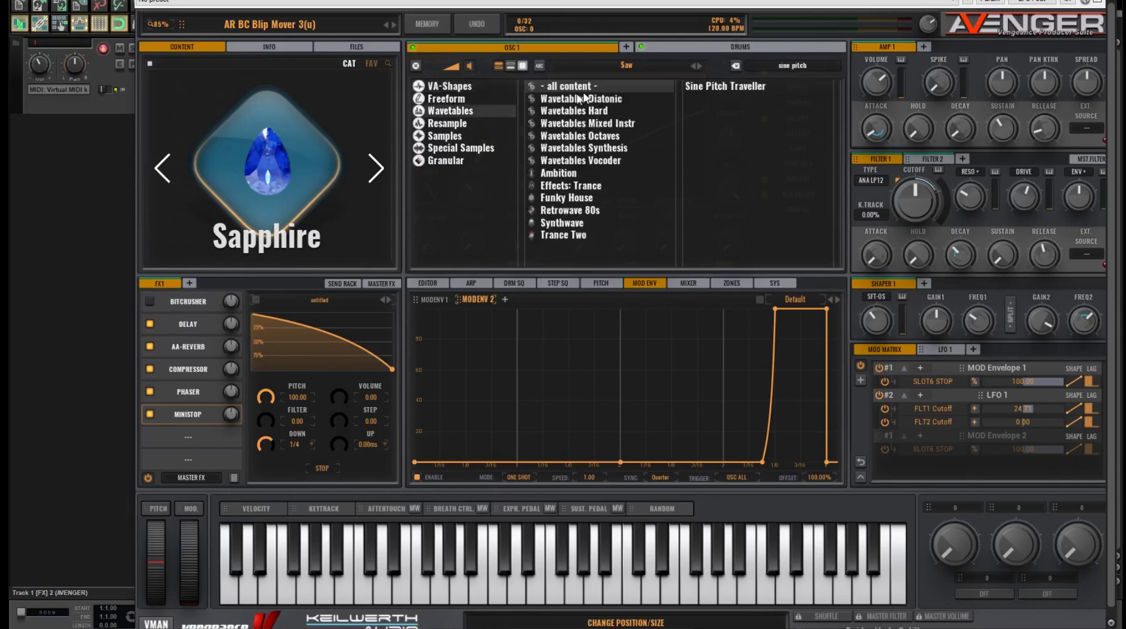
{"action": "double_click", "coordinate": [699, 89]}
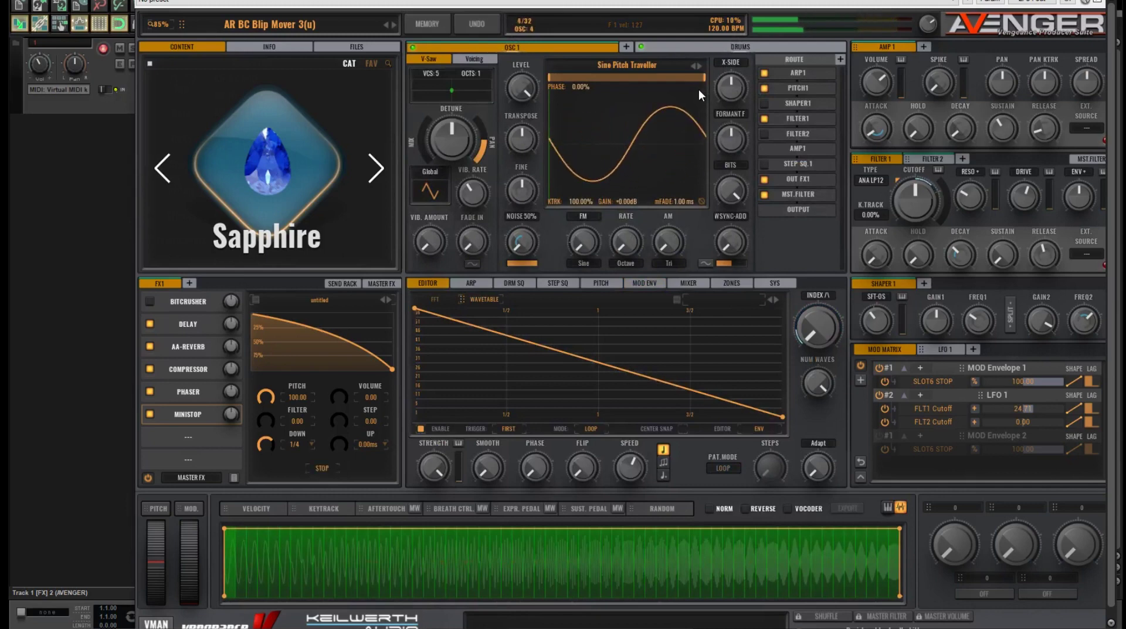
{"action": "left_click", "coordinate": [698, 89]}
{"action": "type", "text": "saw overtone"}
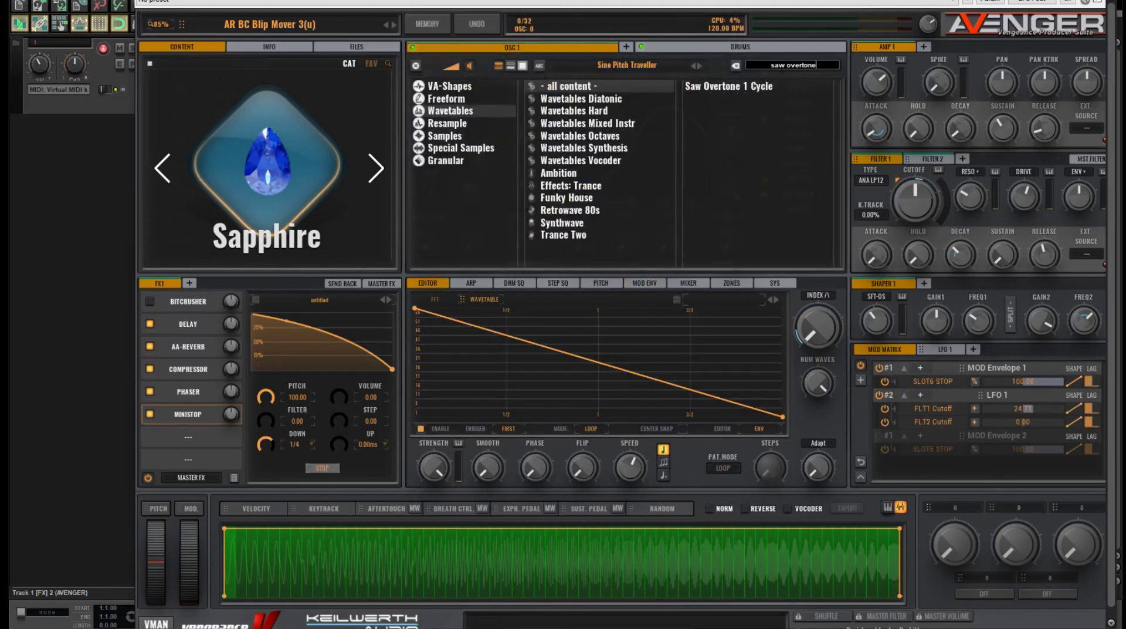
{"action": "left_click", "coordinate": [730, 86]}
{"action": "left_click", "coordinate": [730, 87]}
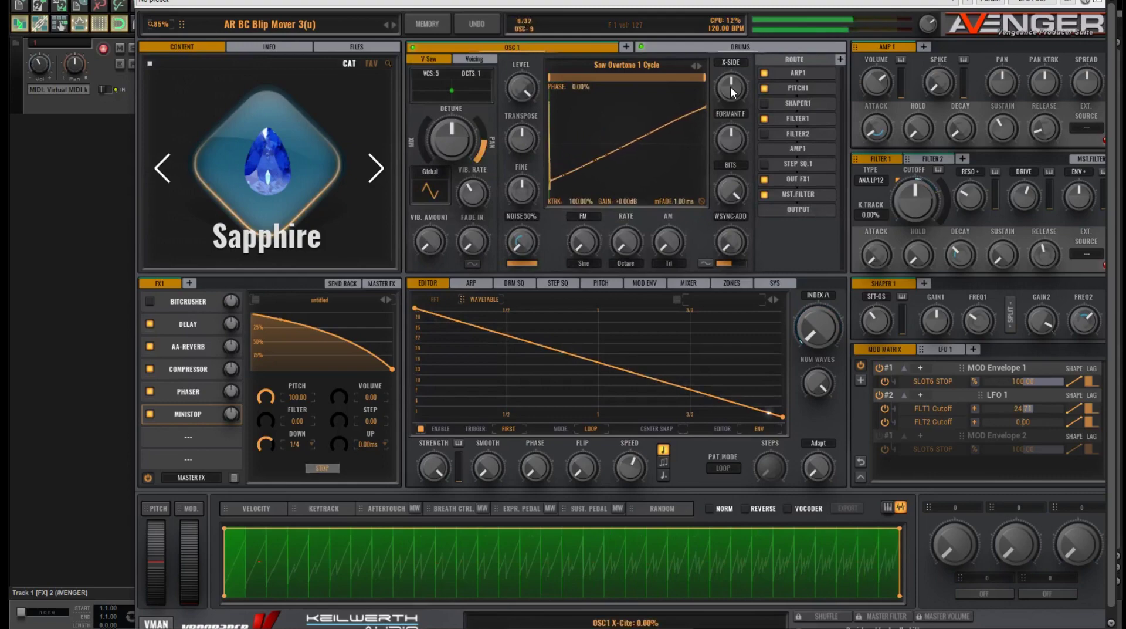
Try Synthesis Spectre 1, then settle on the Mixed Complex Waves wavetable for oscillator 1.
{"action": "left_click", "coordinate": [626, 64]}
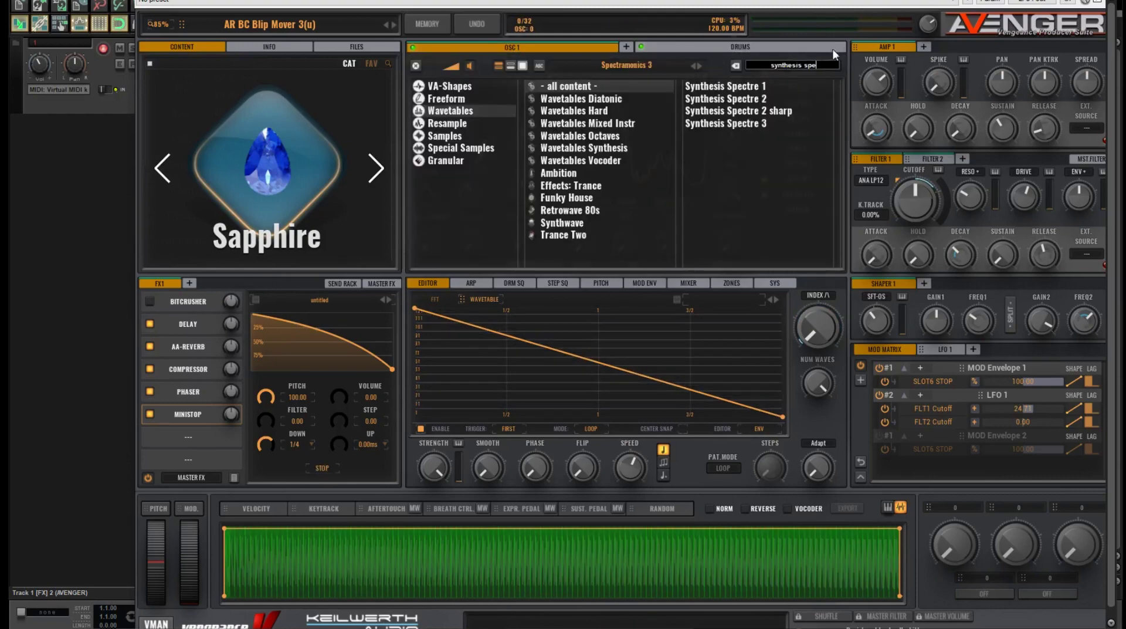
{"action": "double_click", "coordinate": [748, 87]}
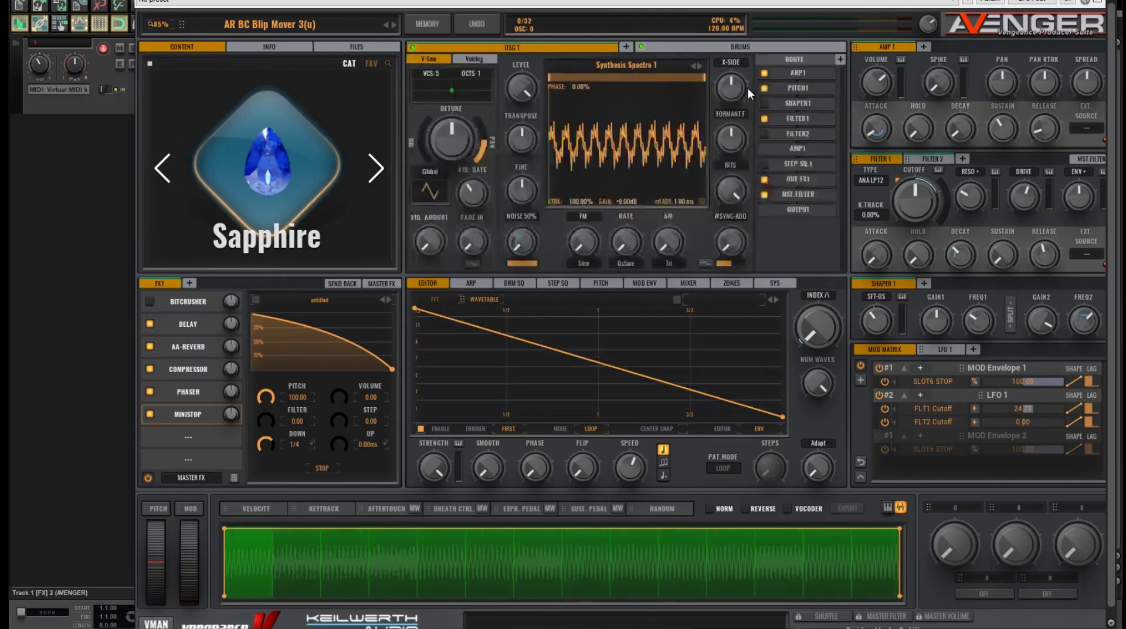
{"action": "left_click", "coordinate": [694, 66]}
{"action": "type", "text": "mixed comp"}
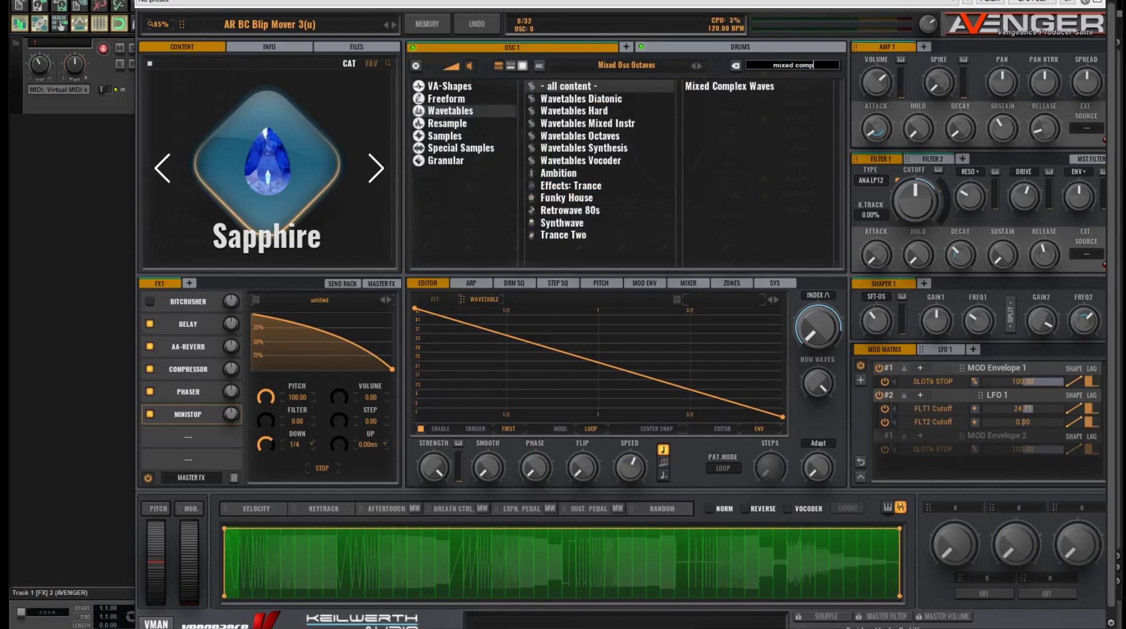
{"action": "double_click", "coordinate": [779, 87]}
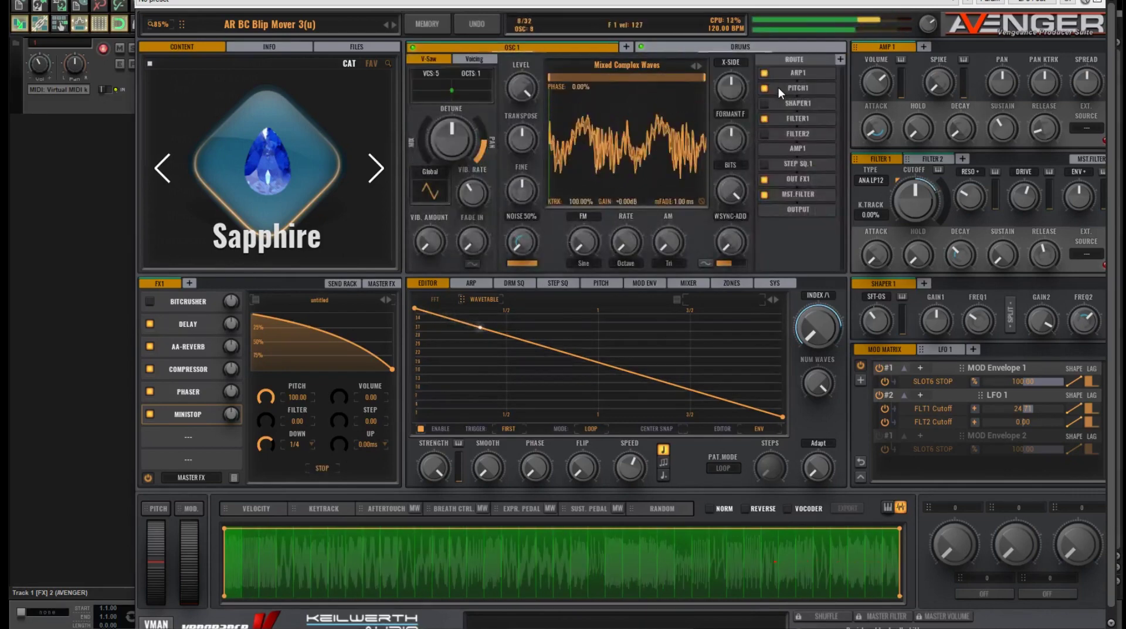